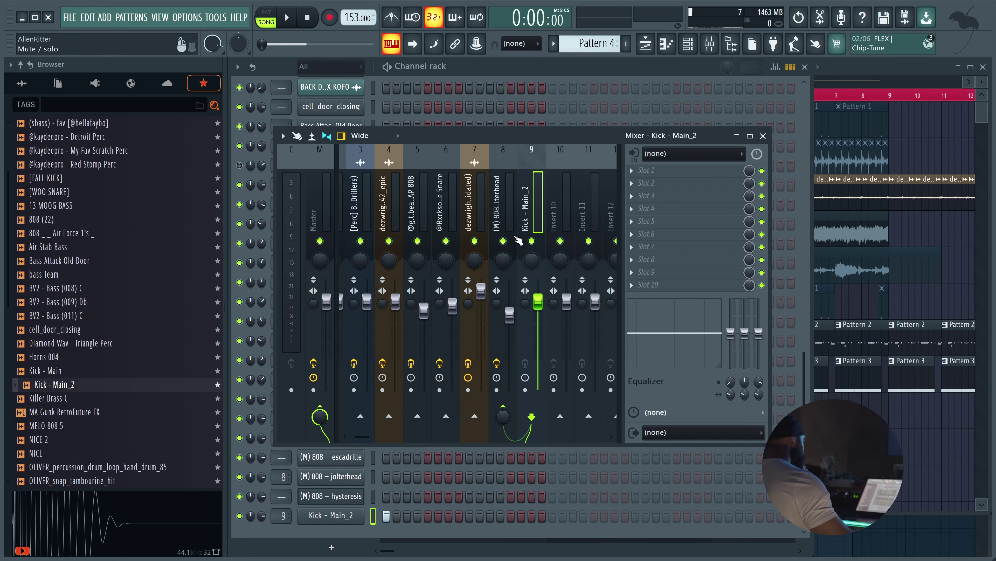
Step: Add a Fruity Limiter to the 808 jolterhead insert, sidechained to Kick - Main_2, threshold -11.4dB
left_click(515, 237)
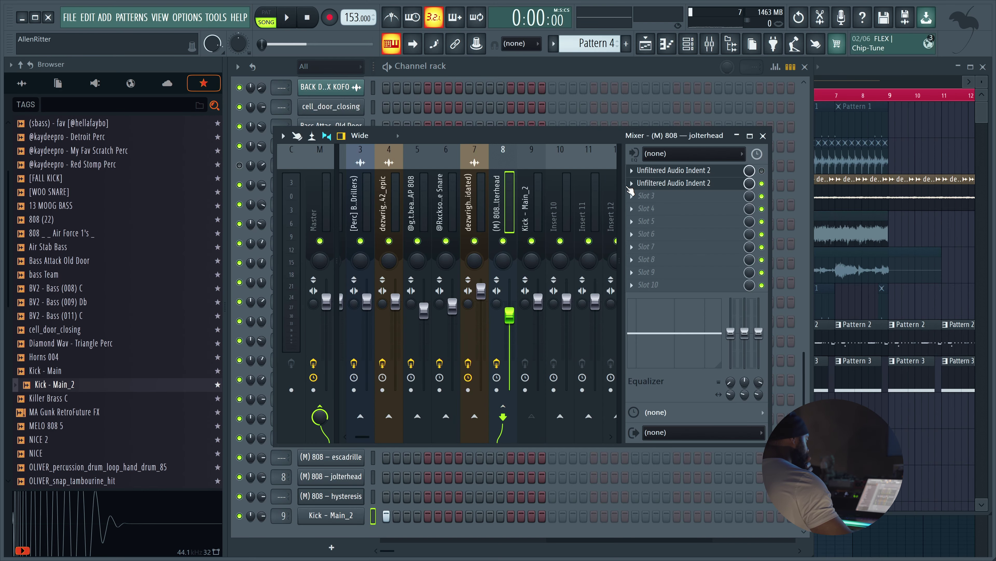
left_click(632, 197)
left_click(422, 23)
type("LIMIT")
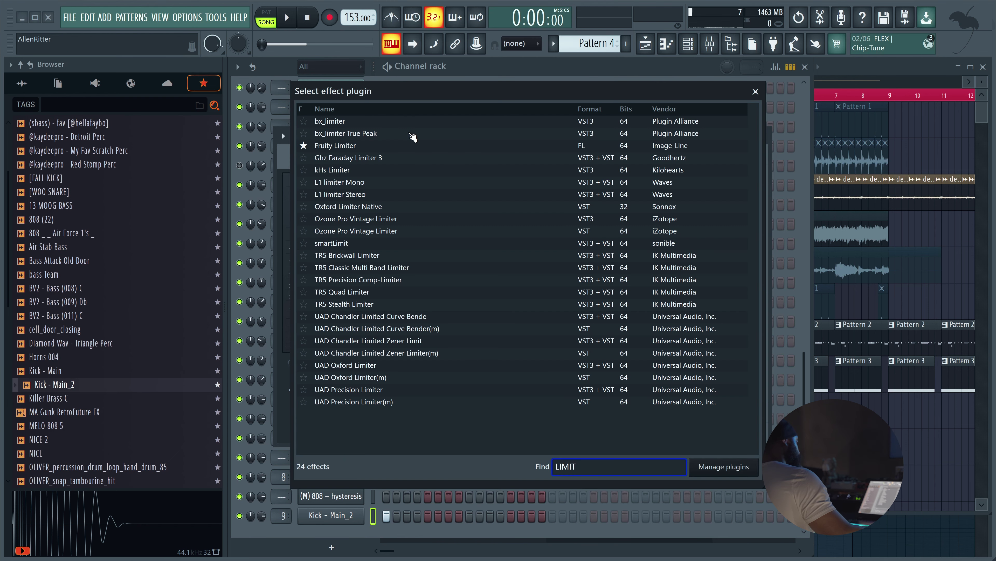
double_click(365, 146)
left_click(539, 347)
left_click(554, 367)
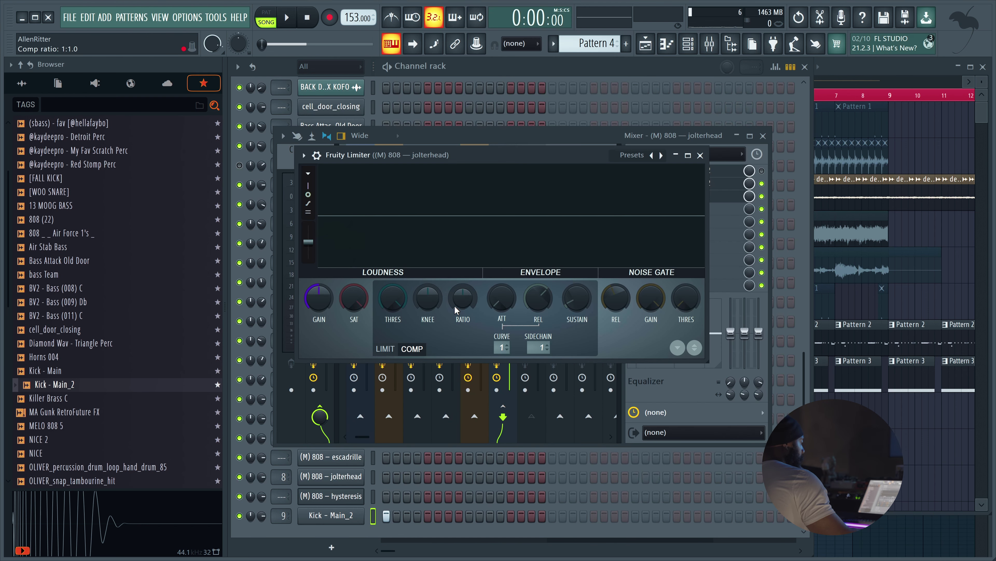
mouse_move(394, 285)
left_mouse_down()
mouse_move(393, 297)
mouse_move(393, 285)
left_mouse_up()
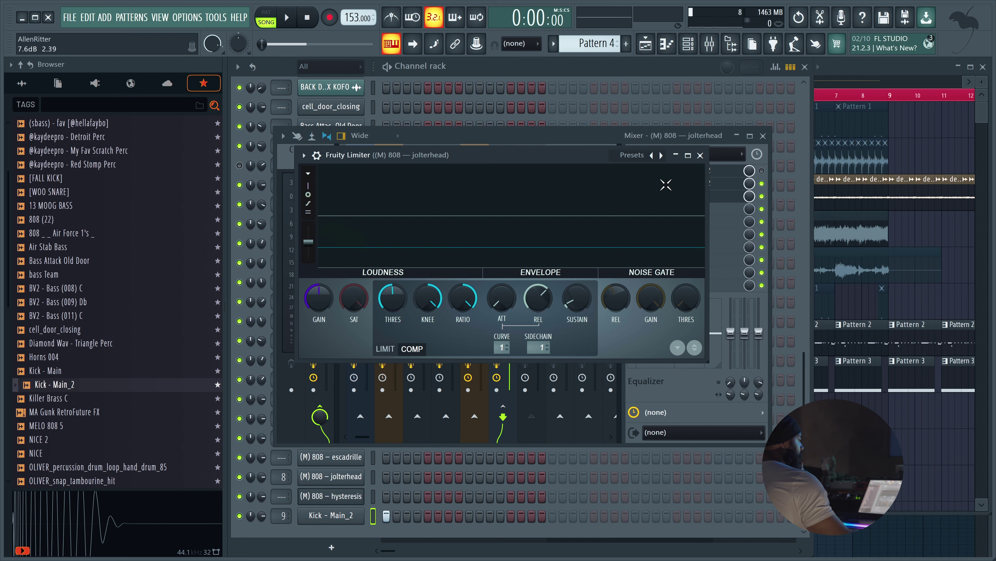
Step: Play the beat and turn down the Kick - Main_2 channel volume
left_click(296, 25)
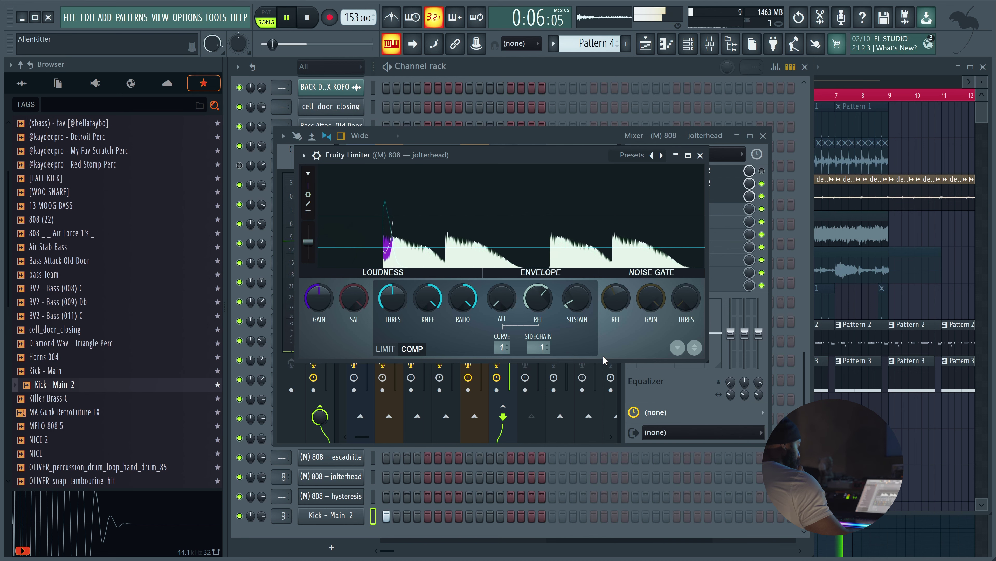
left_click_drag(262, 516, 262, 524)
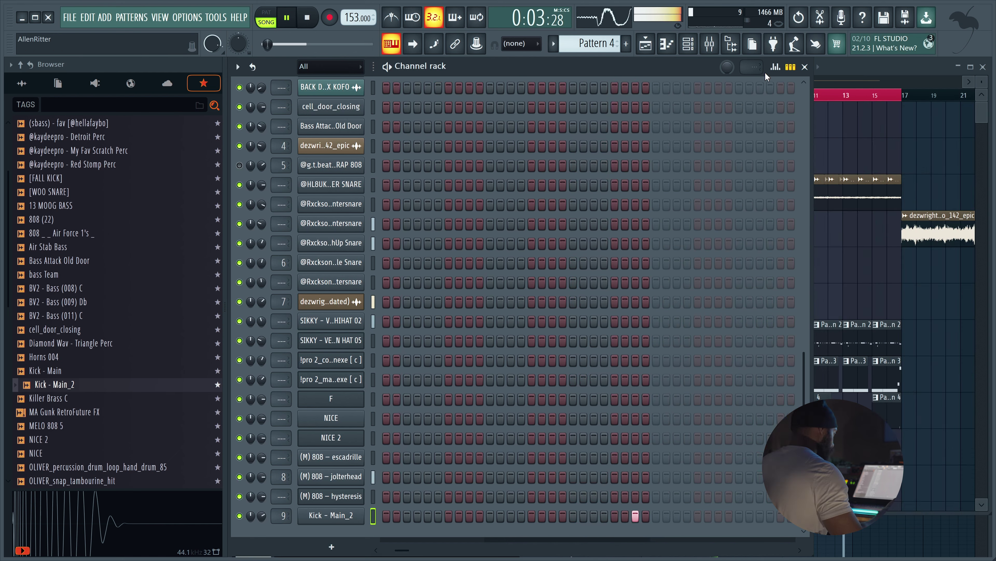
left_click(776, 66)
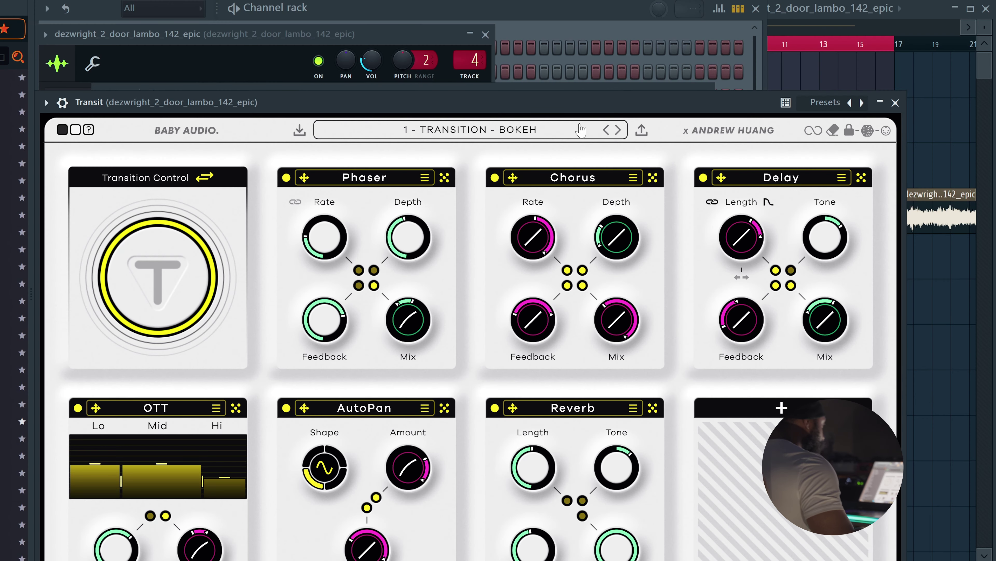
Step: Move the Transit window higher and bring the playlist arrangement forward
left_click_drag(532, 101, 517, 13)
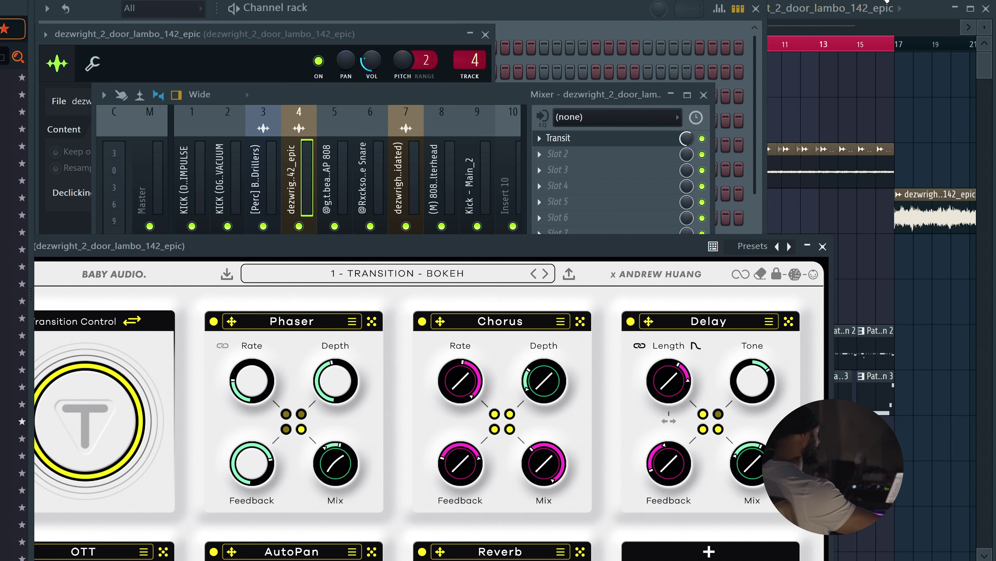
left_click(886, 4)
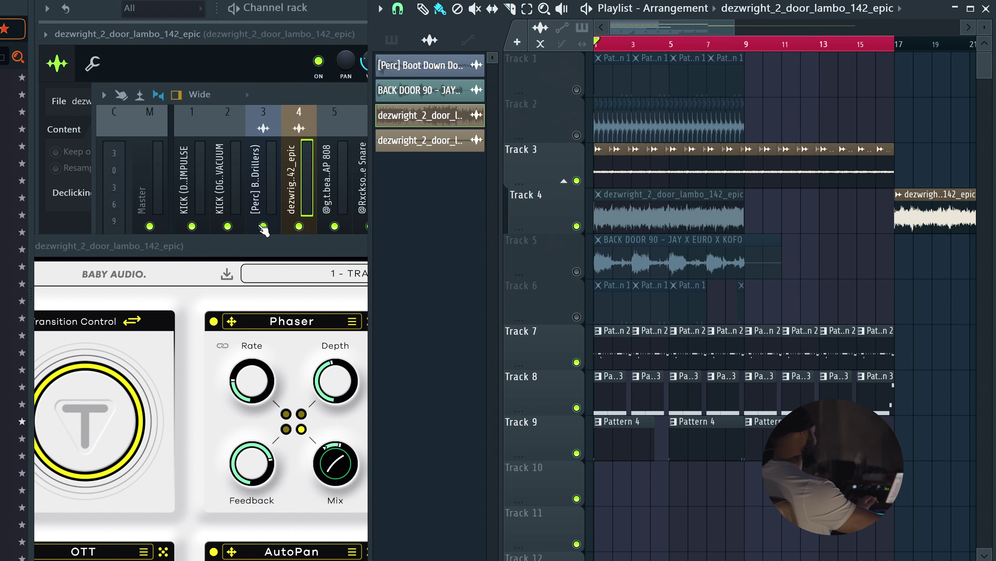
Step: Reposition the Transit window and sweep the transition amount down to zero and partly back
left_click_drag(262, 245, 261, 246)
left_click_drag(261, 246, 514, 82)
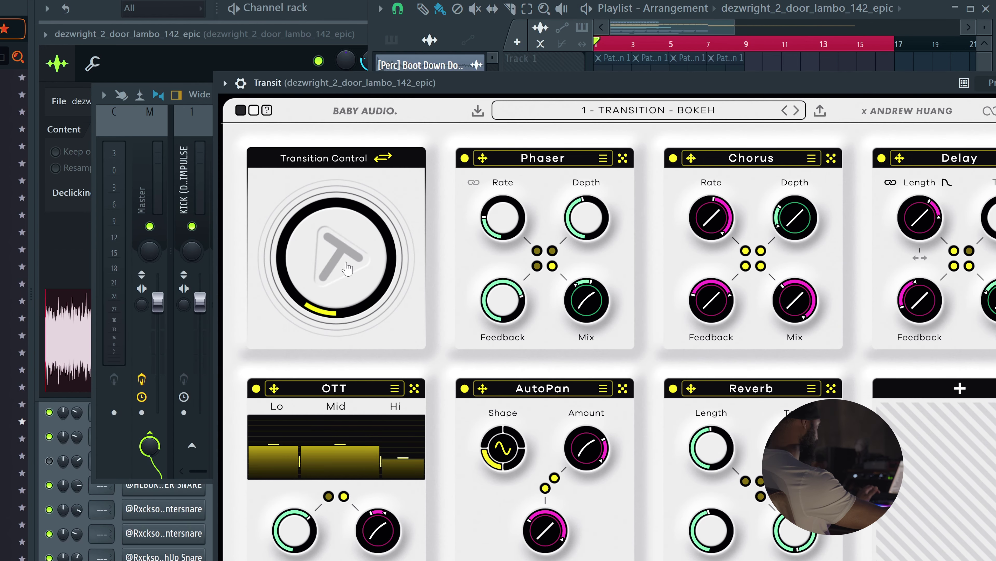
left_click_drag(346, 267, 354, 304)
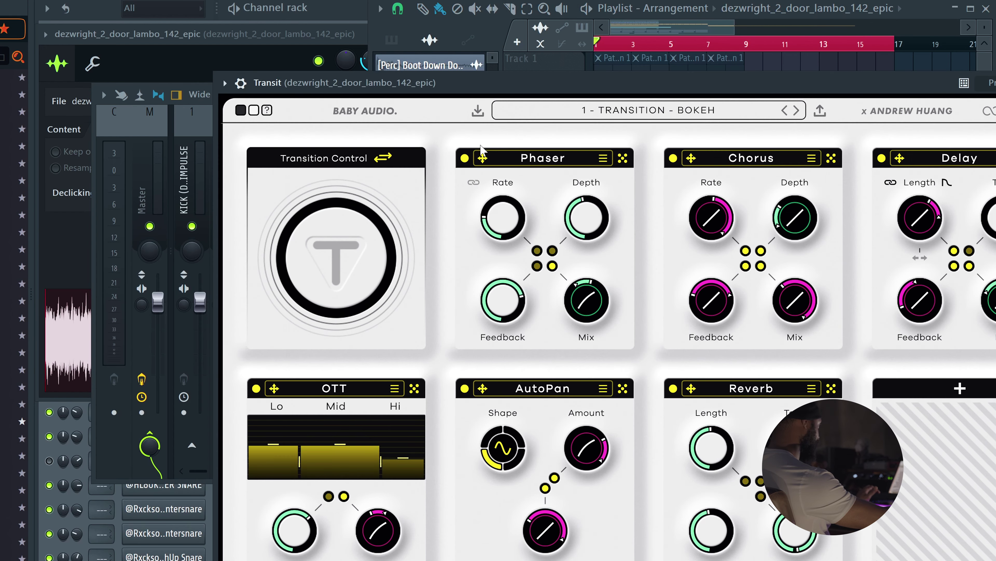
left_click_drag(488, 86, 360, 52)
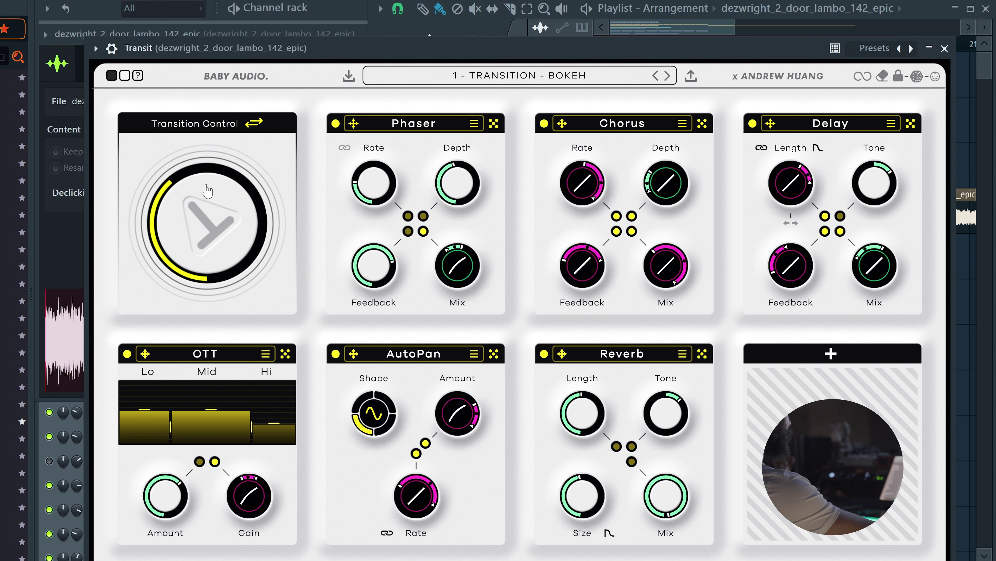
left_click_drag(206, 162, 219, 83)
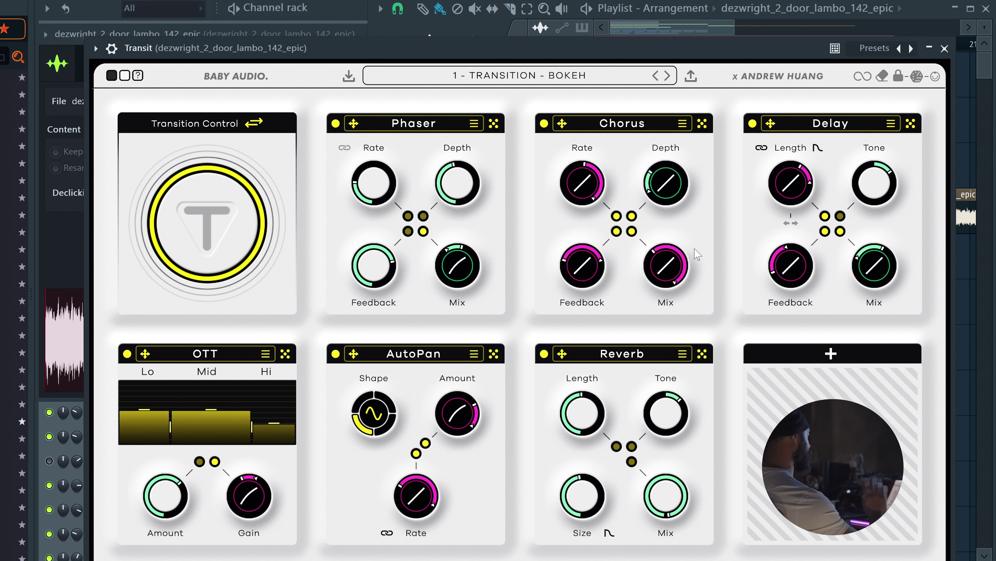
Step: Check the Transit preset list, keeping 1 - TRANSITION - BOKEH, and bring the mixer forward
left_click(528, 74)
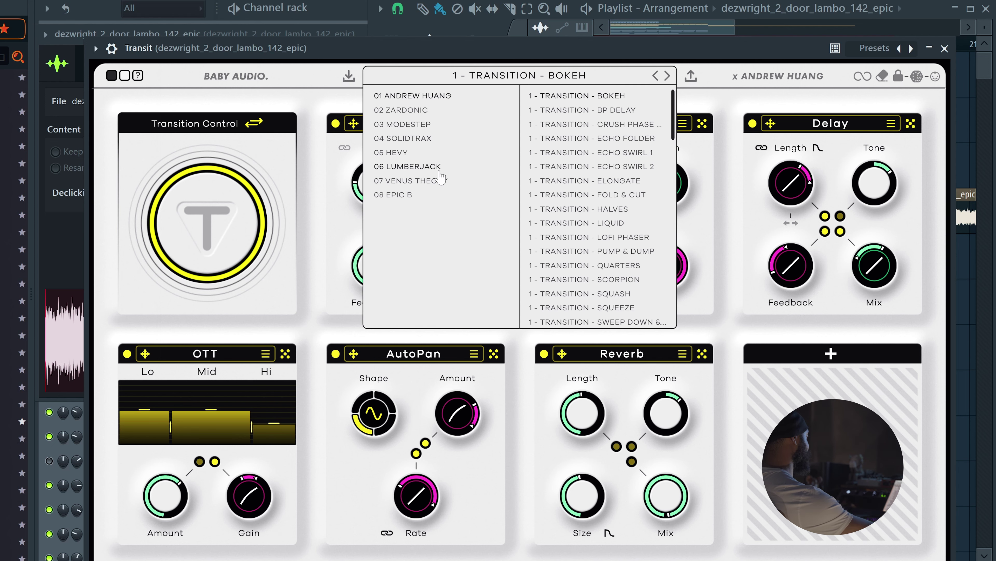
key("Escape")
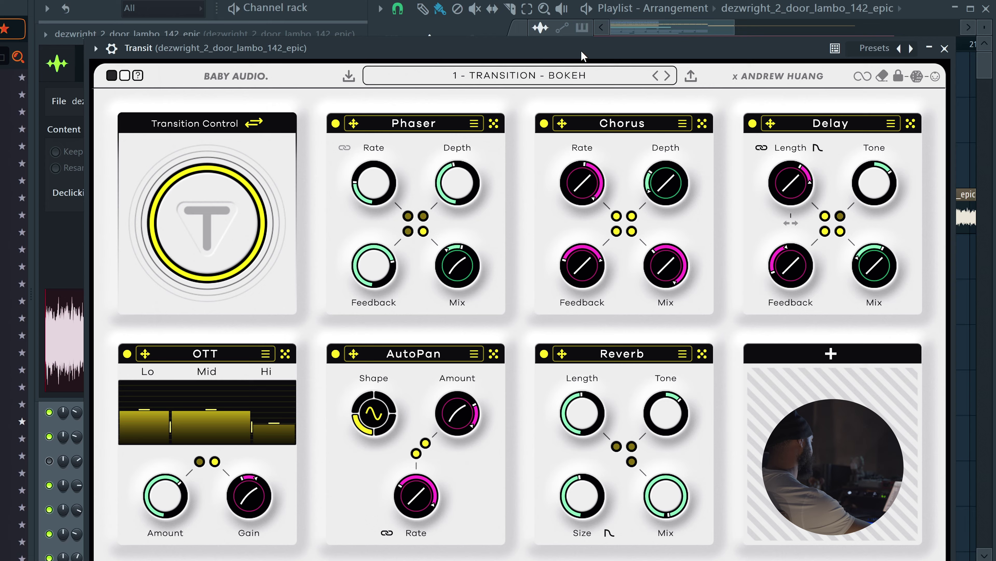
left_click_drag(528, 50, 452, 186)
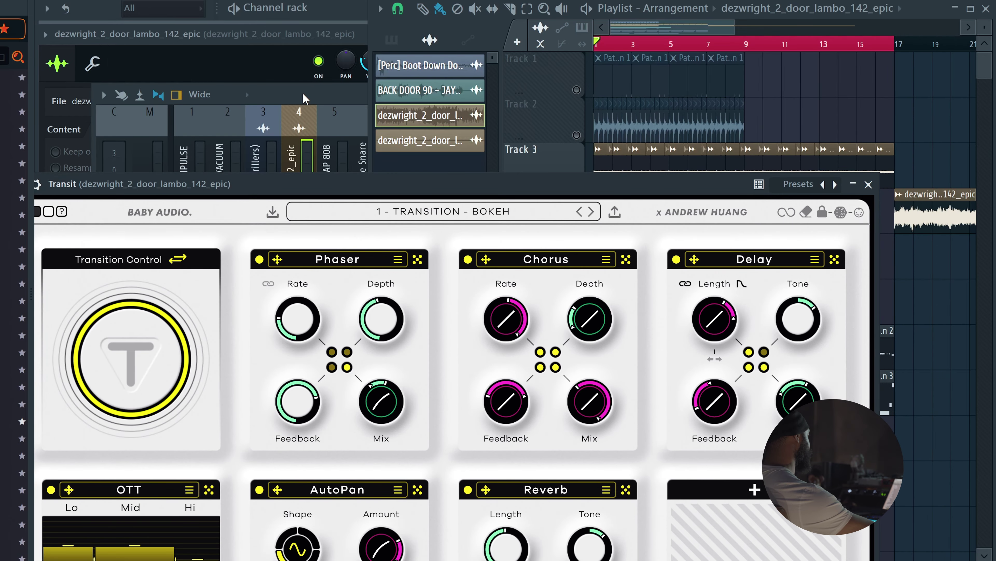
left_click(313, 96)
Step: Restart arrangement playback from bar 17 and show the mixer's effect slots with F9
left_click(342, 15)
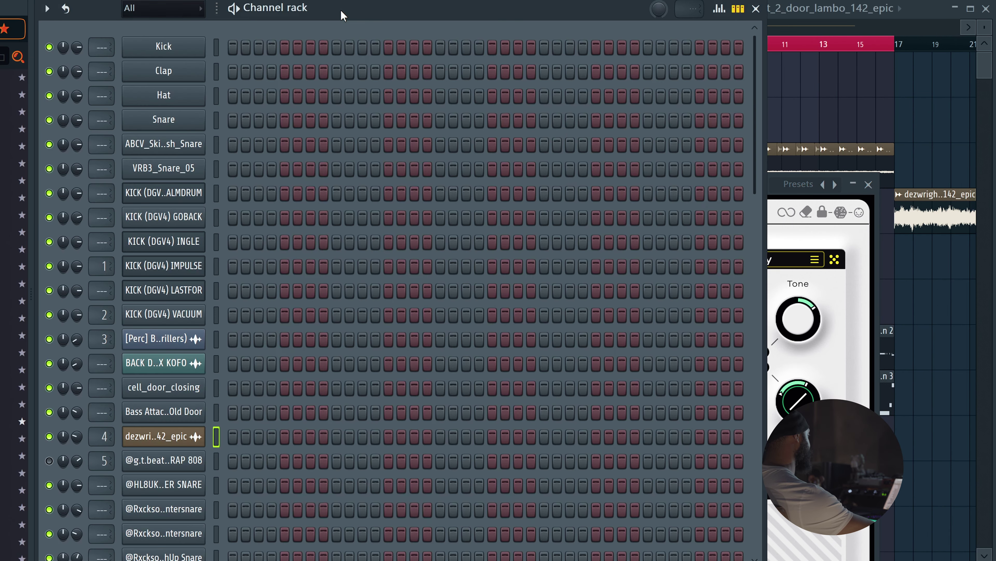
left_click(943, 26)
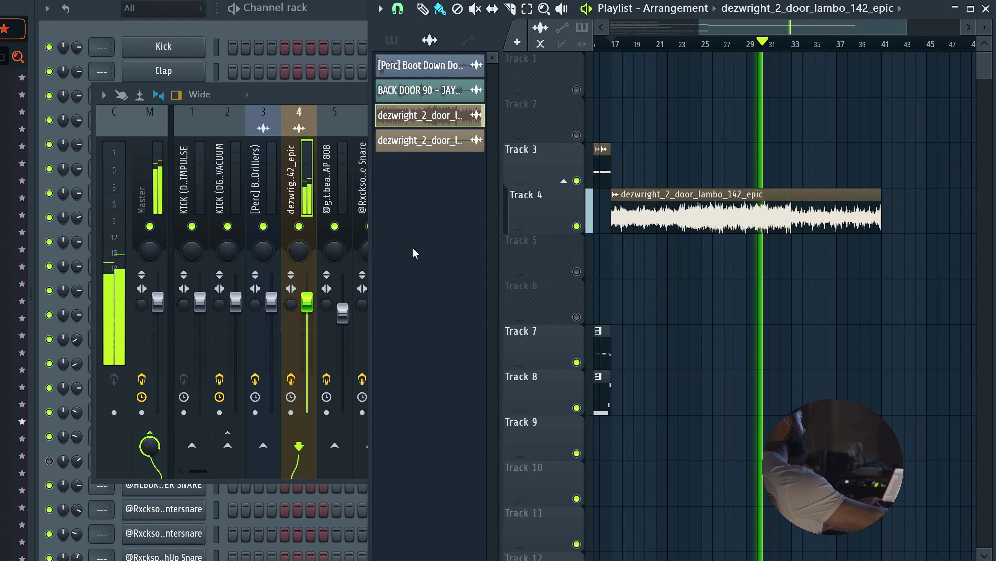
key("space")
left_click(341, 97)
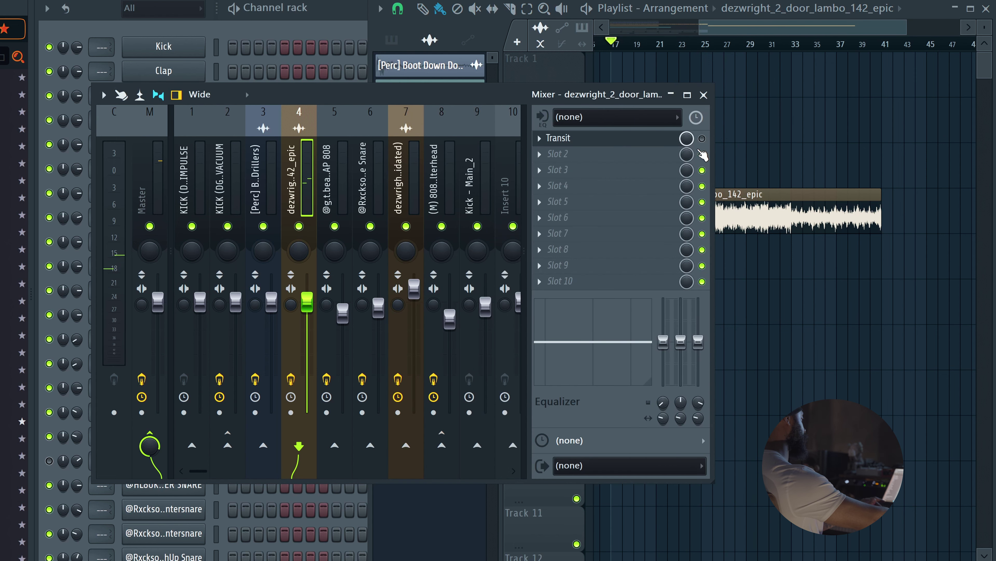
left_click(782, 282)
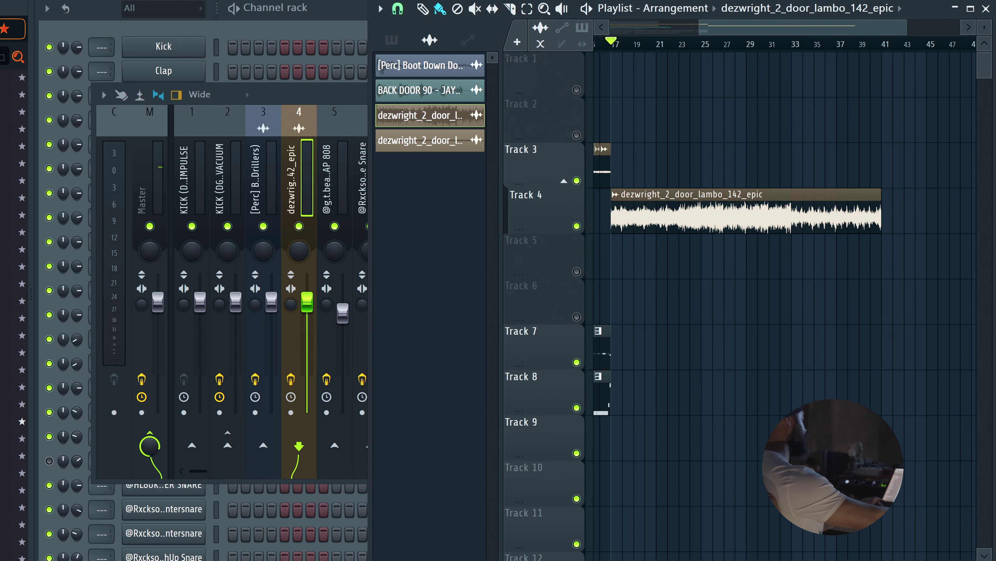
key("space")
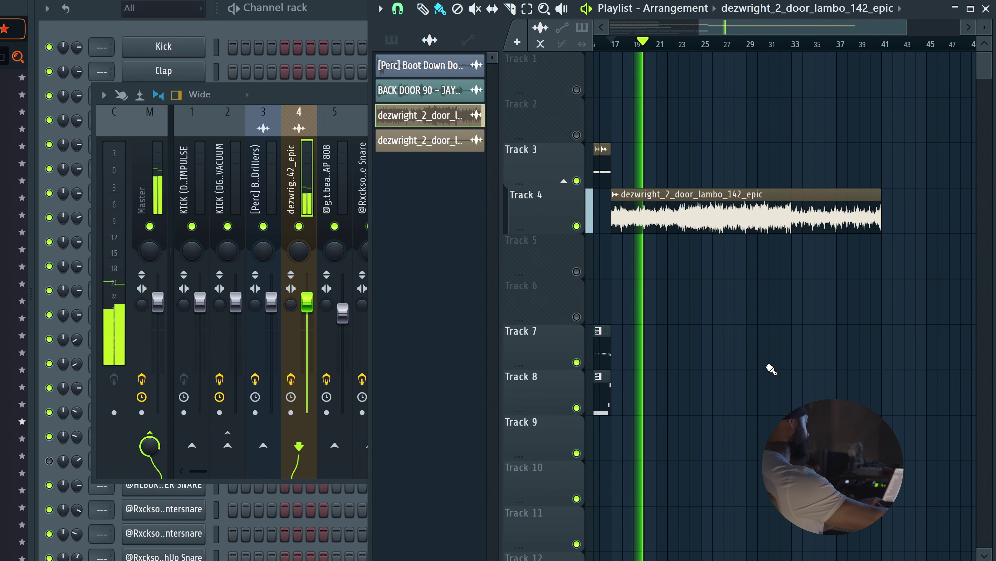
key("F9")
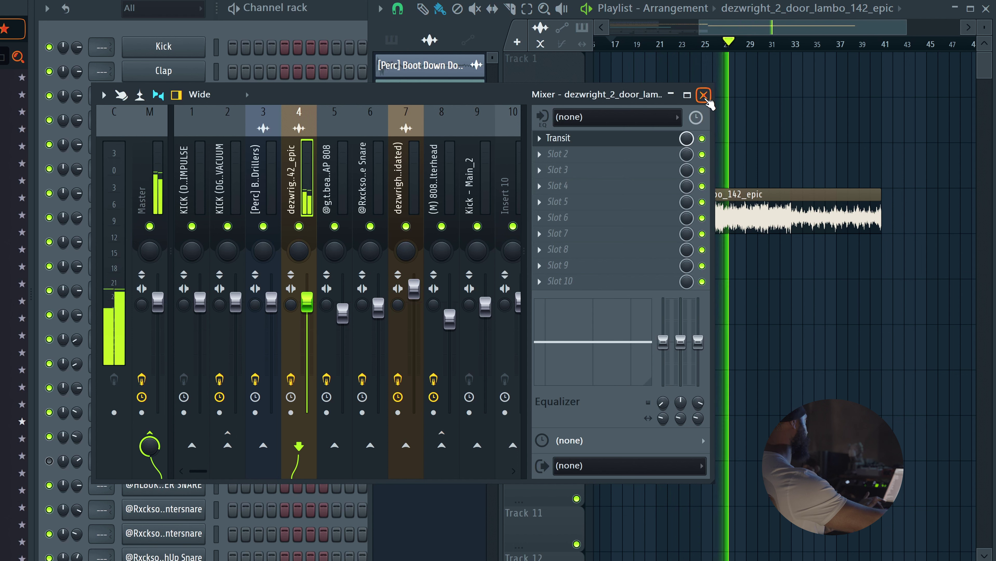
Step: Open Transit on insert 4, pull the transition amount to zero, then engage the full transition
left_click(624, 141)
left_click_drag(519, 184, 589, 22)
left_click_drag(212, 175, 223, 340)
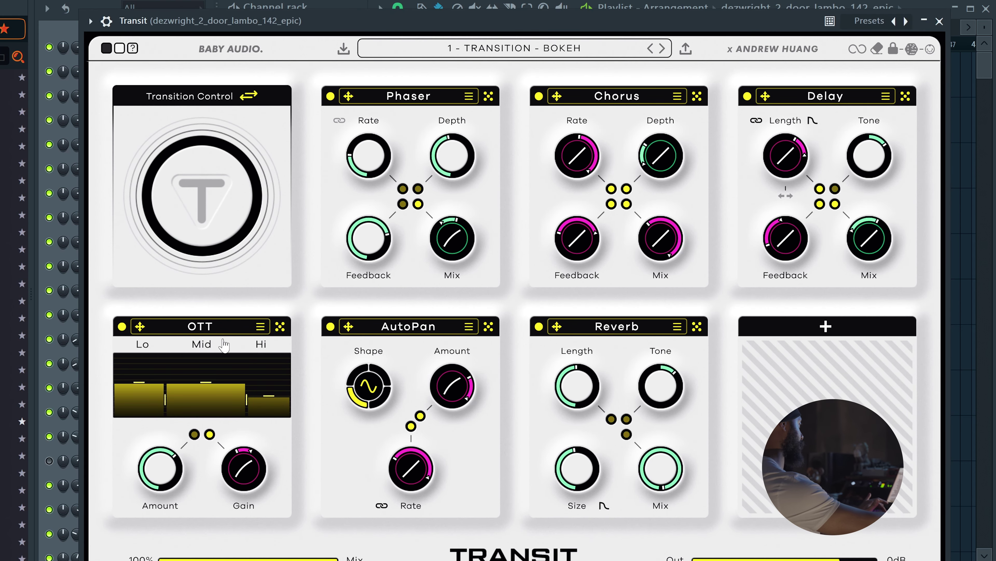
left_click(239, 153)
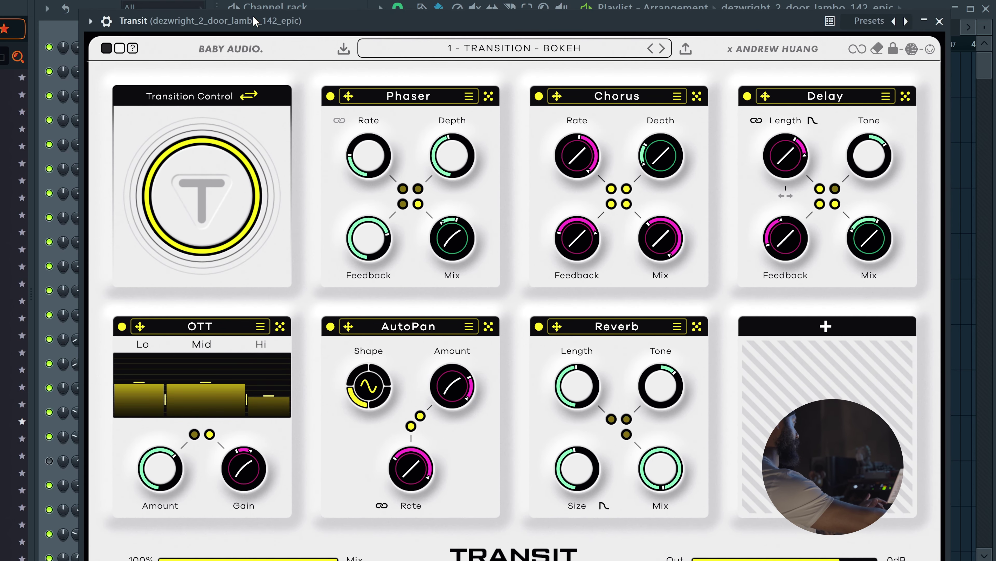
Step: Close the Transit plugin window, reopen it briefly, and close it again
left_click(939, 21)
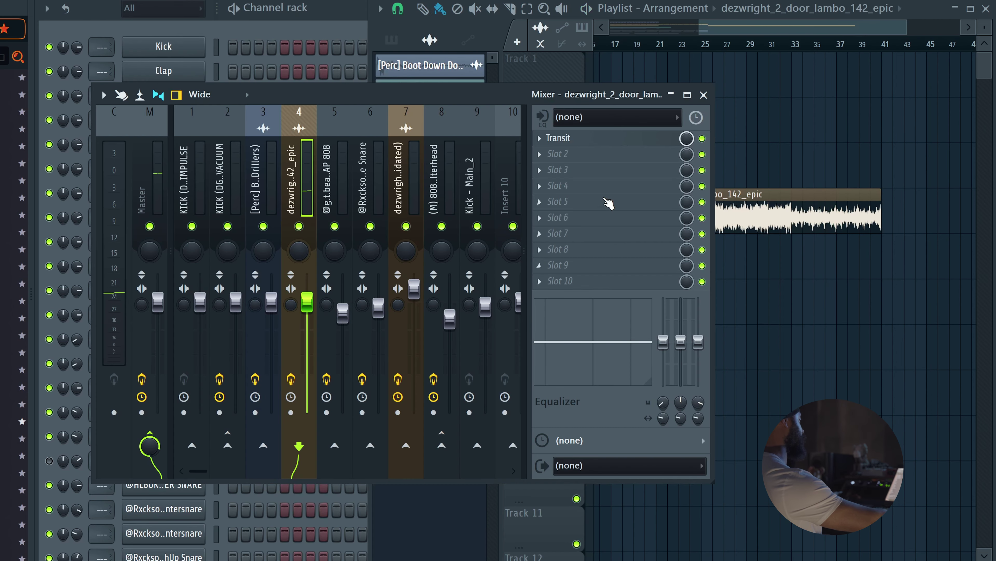
left_click(604, 142)
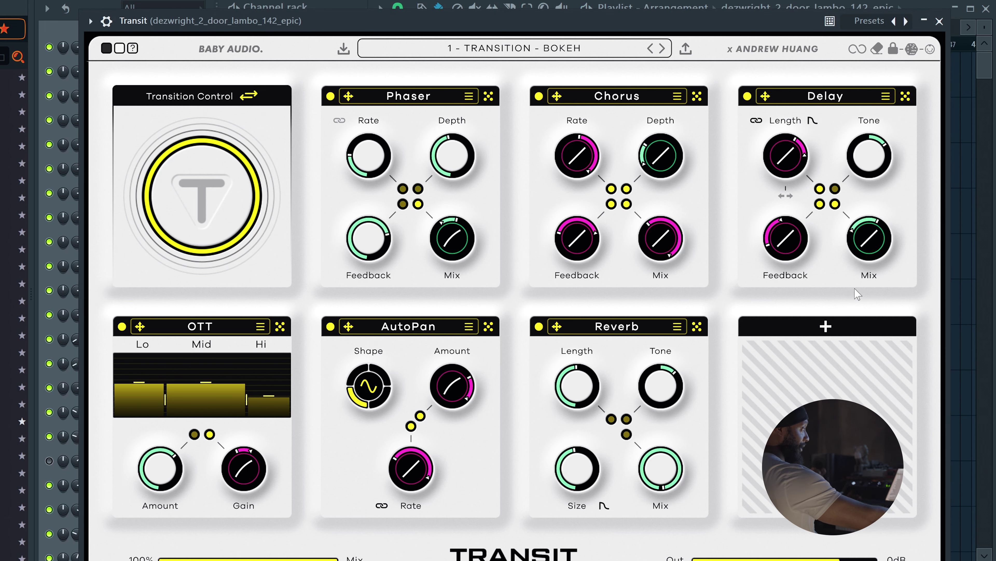
left_click(90, 20)
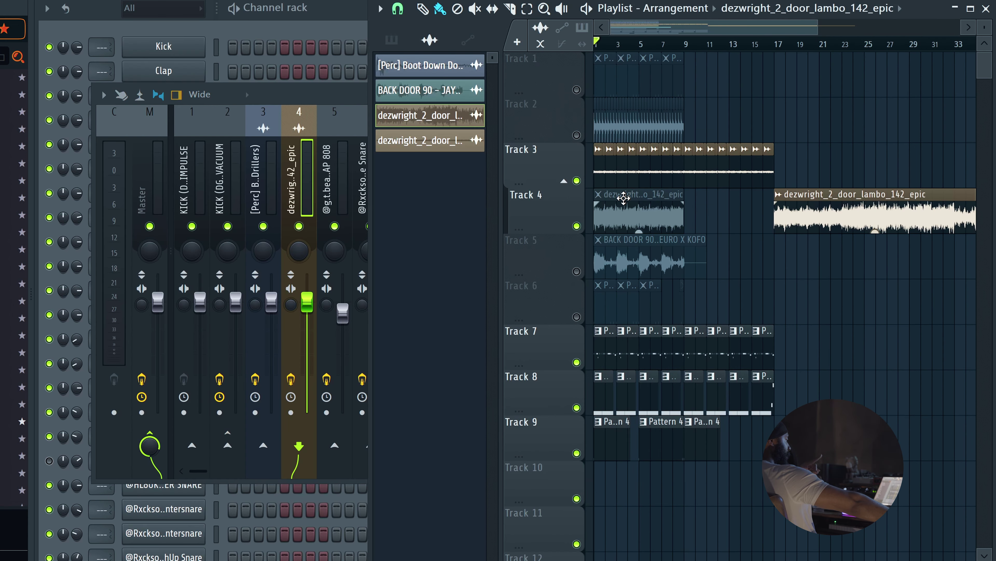
Step: Toggle the playlist track mutes so Tracks 1 and 2 play again while Track 6 stays muted
left_click(577, 271)
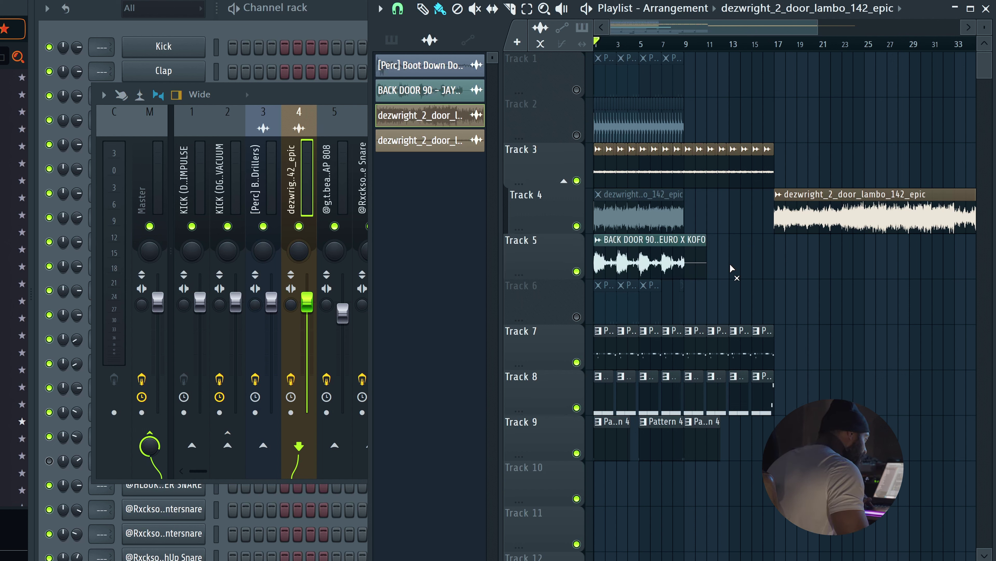
left_click(603, 260)
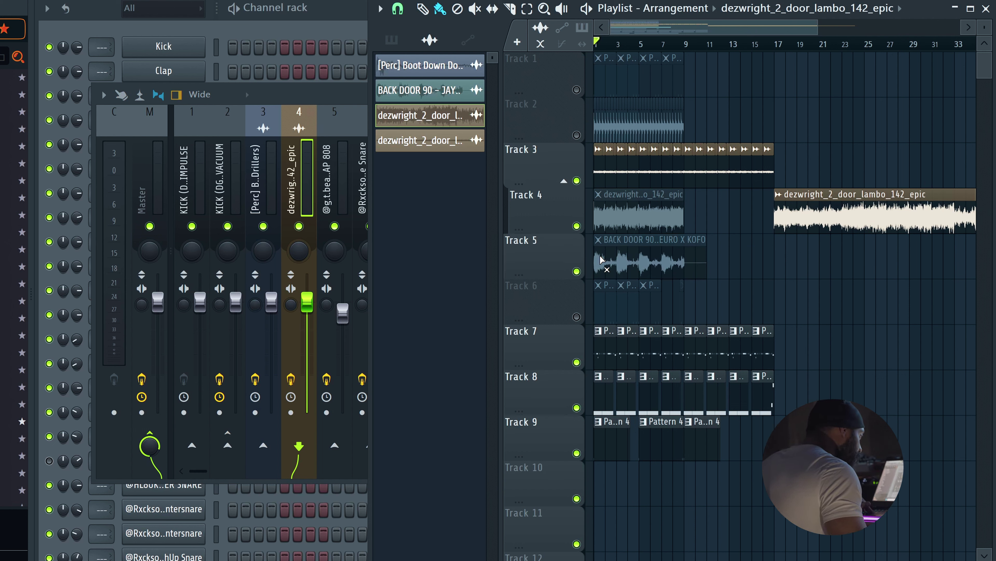
left_click(577, 317)
left_click_drag(701, 291, 597, 287)
left_click(577, 135)
left_click_drag(701, 134, 595, 126)
left_click(577, 90)
scroll(897, 314, "down", 2)
scroll(889, 378, "up", 2)
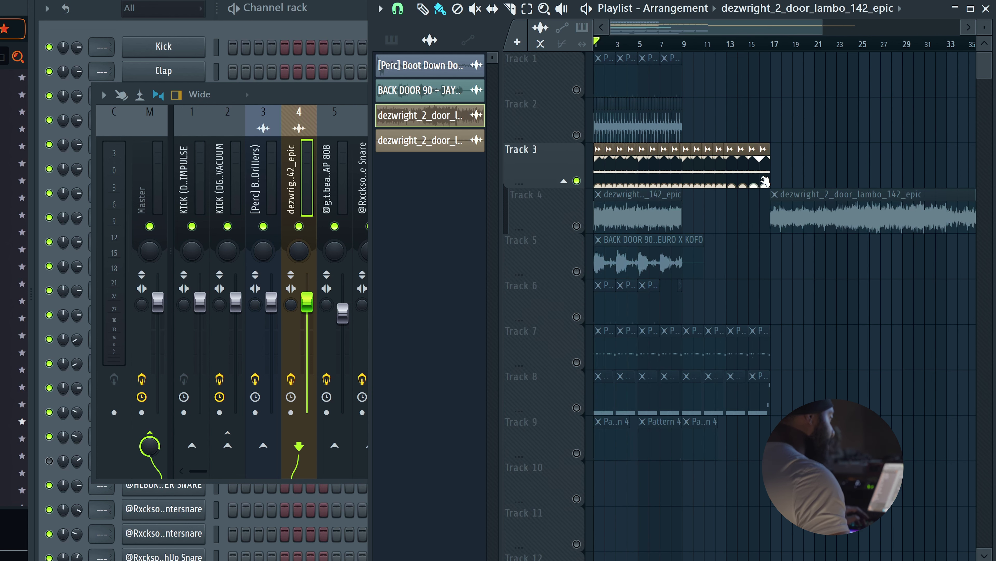
Step: View insert 7's Digitalis slot in the mixer, then return to the playlist and play
left_click(330, 90)
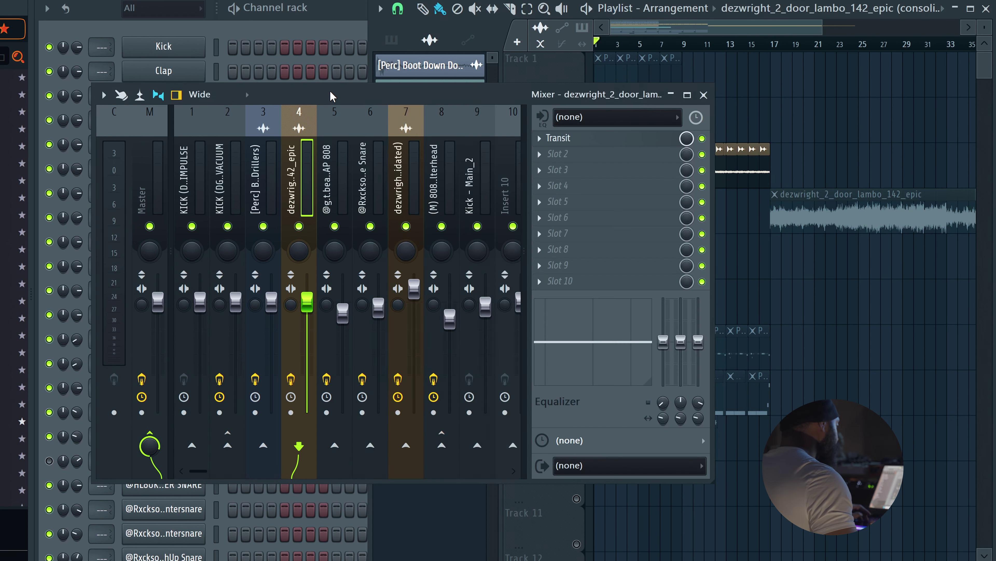
left_click(400, 183)
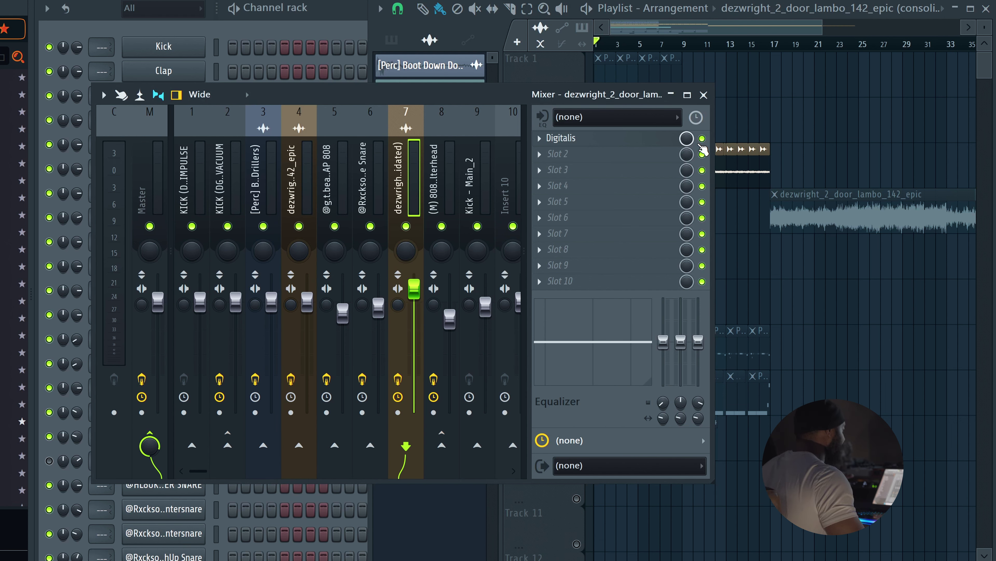
left_click(753, 29)
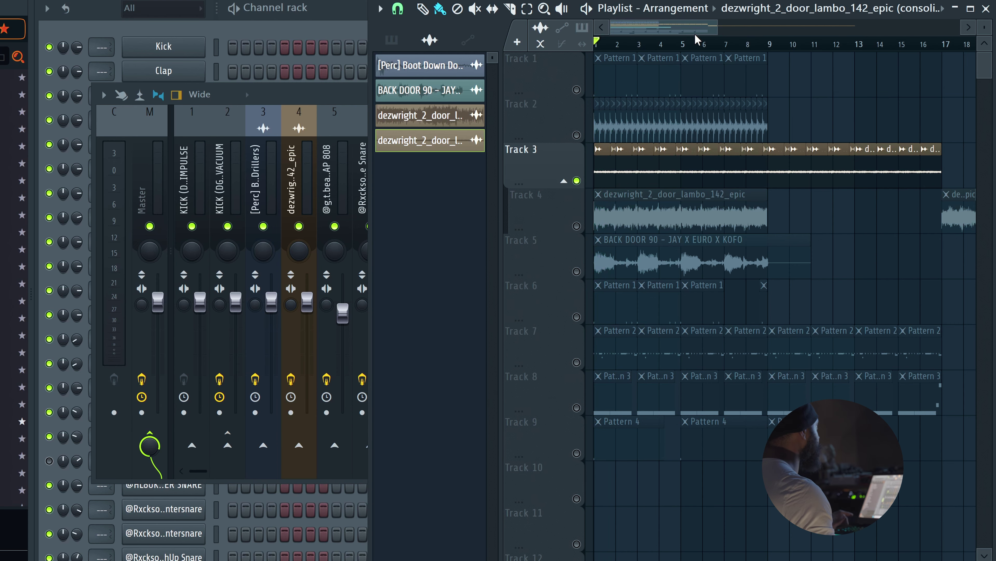
key("space")
Step: Scroll down to bring the Digitalis interface with its Data, Corruption and Time sections into view
scroll(703, 42, "down", 2)
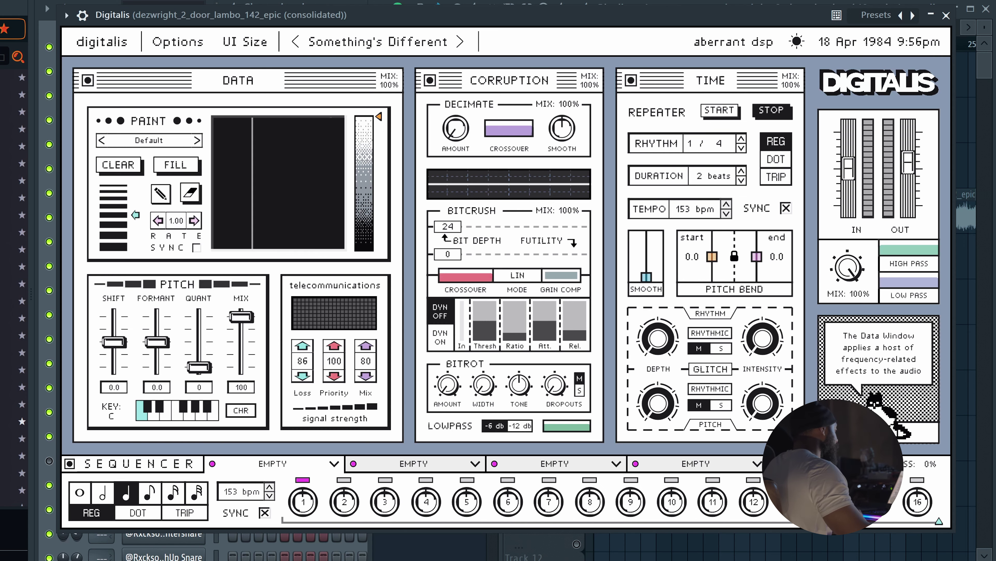
Step: Move the Digitalis window aside and switch off its Corruption and Time sections
left_click_drag(685, 30, 638, 207)
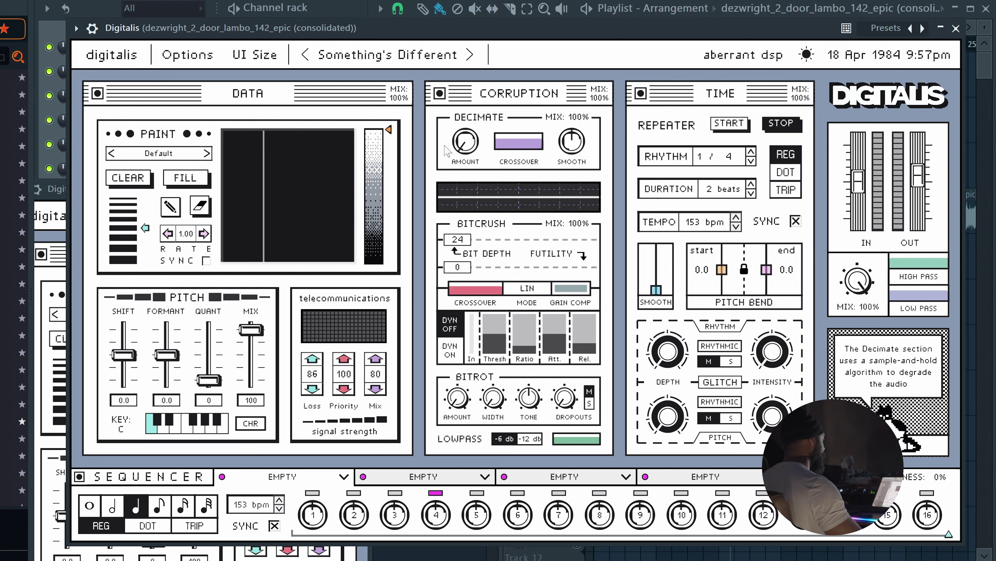
left_click(440, 93)
left_click(641, 93)
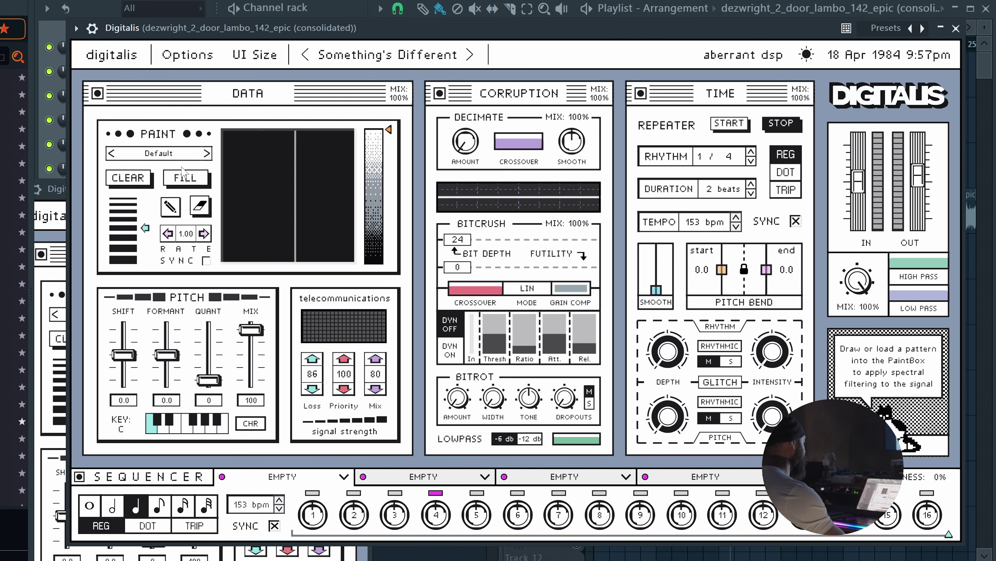
Step: Try the Dots 3 PaintBox pattern, then settle on Waves 1 and lower the Digitalis window
left_click(177, 154)
mouse_move(133, 222)
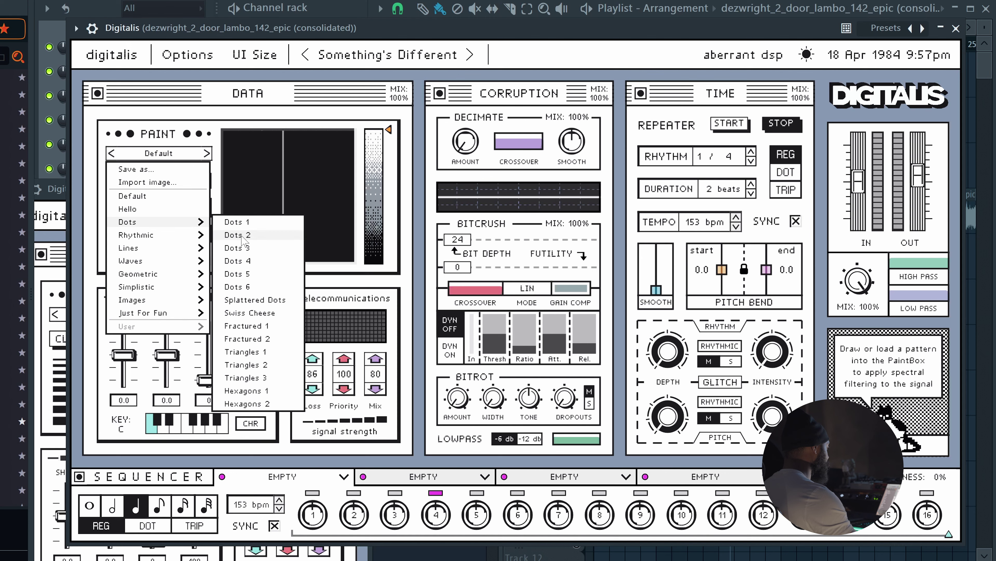
left_click(235, 223)
left_click(168, 149)
left_click(183, 150)
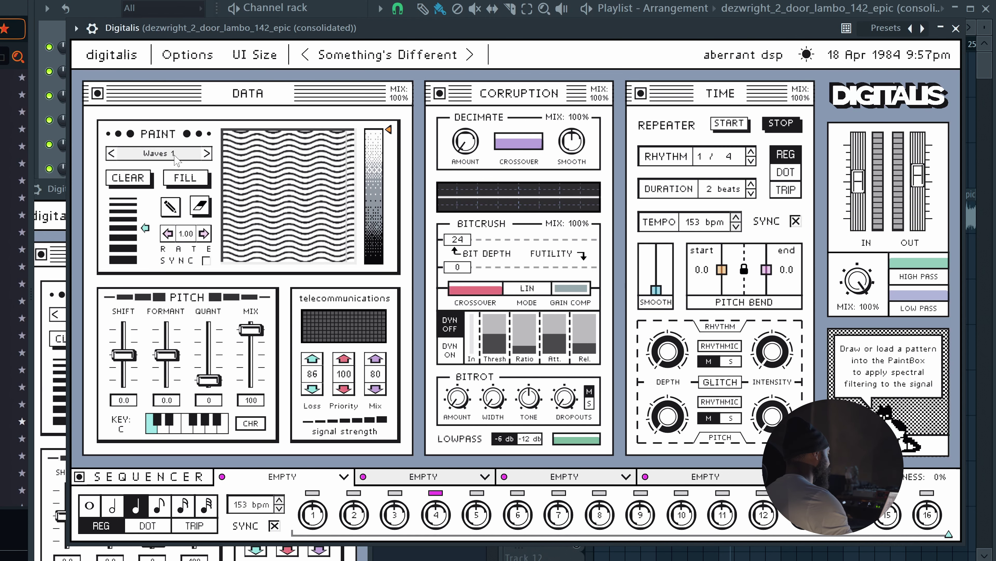
left_click(179, 155)
left_click(179, 155)
left_click_drag(531, 35, 499, 214)
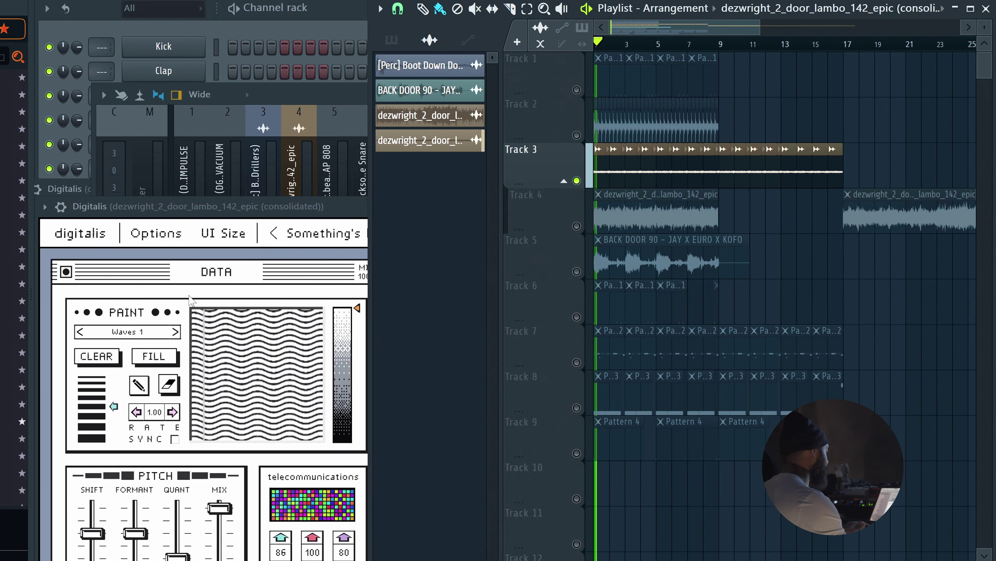
Step: Drag the Digitalis window up to the top of the screen, over the playing playlist
left_click_drag(299, 202, 340, 5)
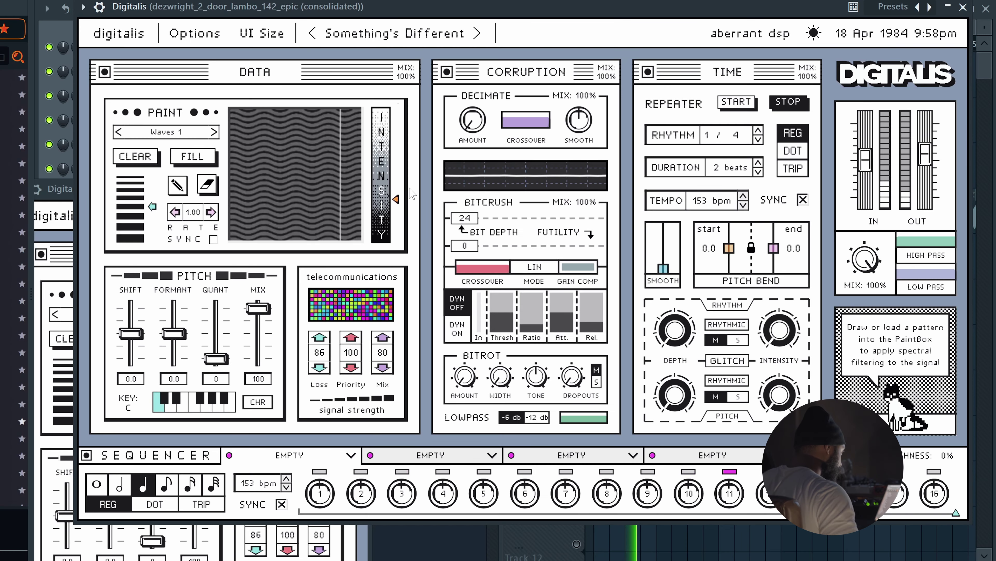
Step: Push the Digitalis PaintBox intensity to full and scroll the PAINT presets to Mona Lisa
mouse_move(412, 194)
left_mouse_down()
mouse_move(411, 133)
mouse_move(417, 234)
mouse_move(414, 107)
mouse_move(399, 130)
left_mouse_up()
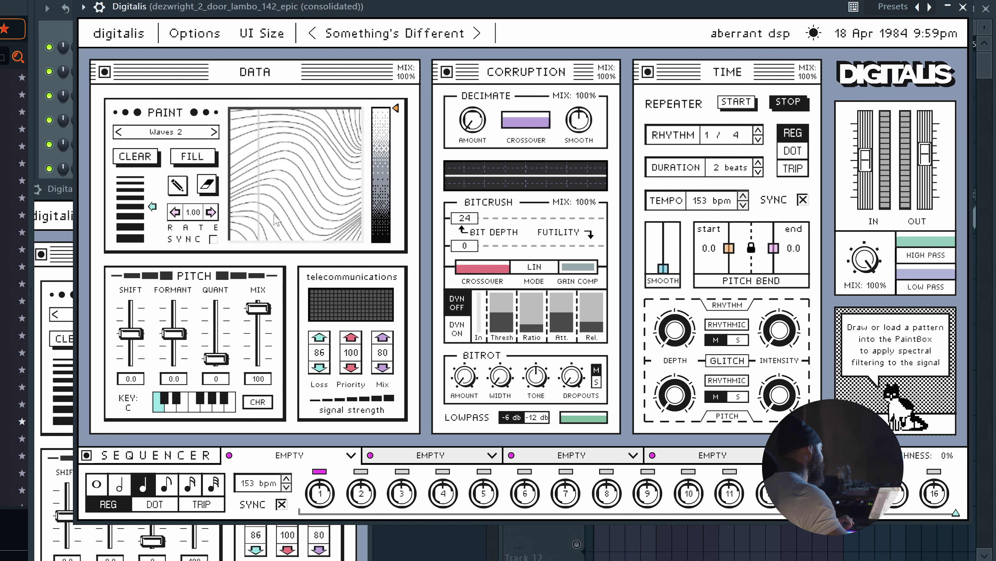
scroll(276, 220, "down", 1)
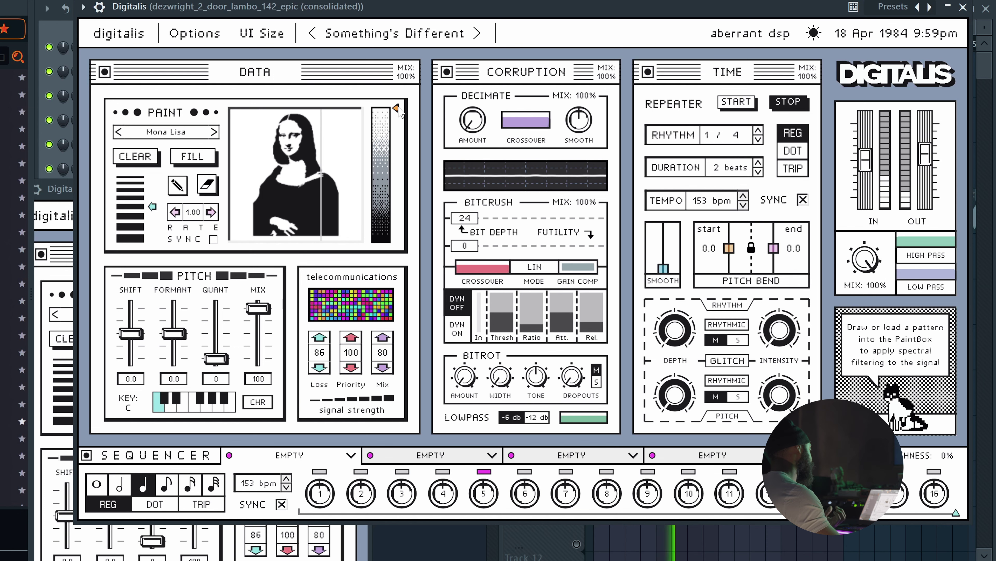
Step: Load the Images > Jon 4 cat pattern into the Digitalis PaintBox, replacing Mona Lisa
left_click(195, 139)
mouse_move(165, 278)
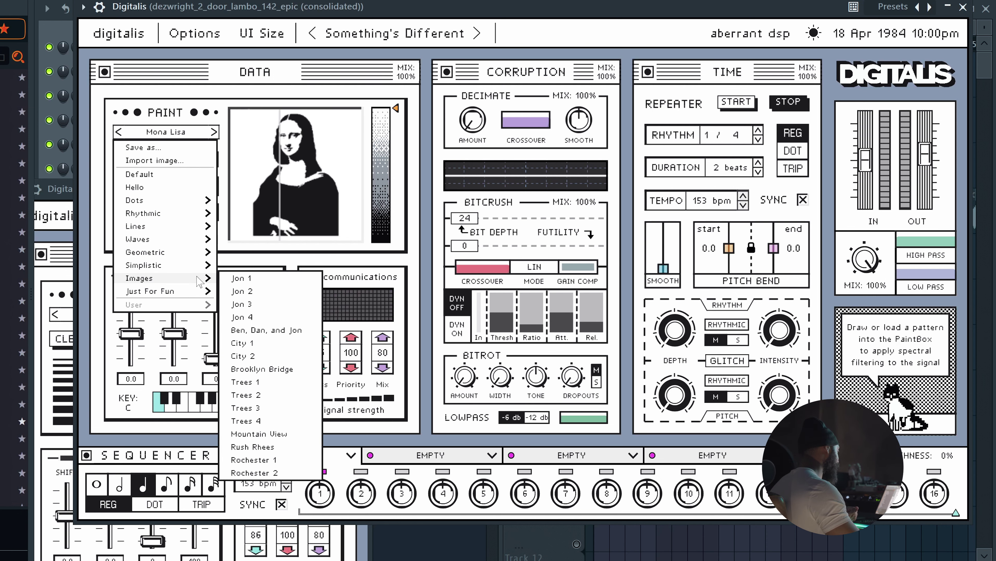
left_click(265, 316)
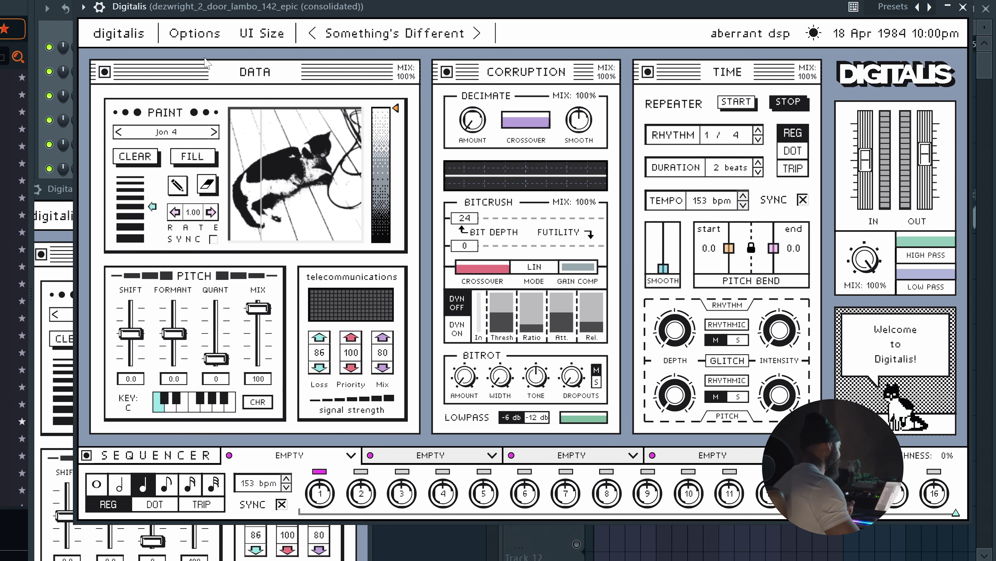
Step: Return the PaintBox intensity slider to full and close the Digitalis window
mouse_move(397, 114)
left_mouse_down()
mouse_move(398, 148)
mouse_move(397, 125)
left_mouse_up()
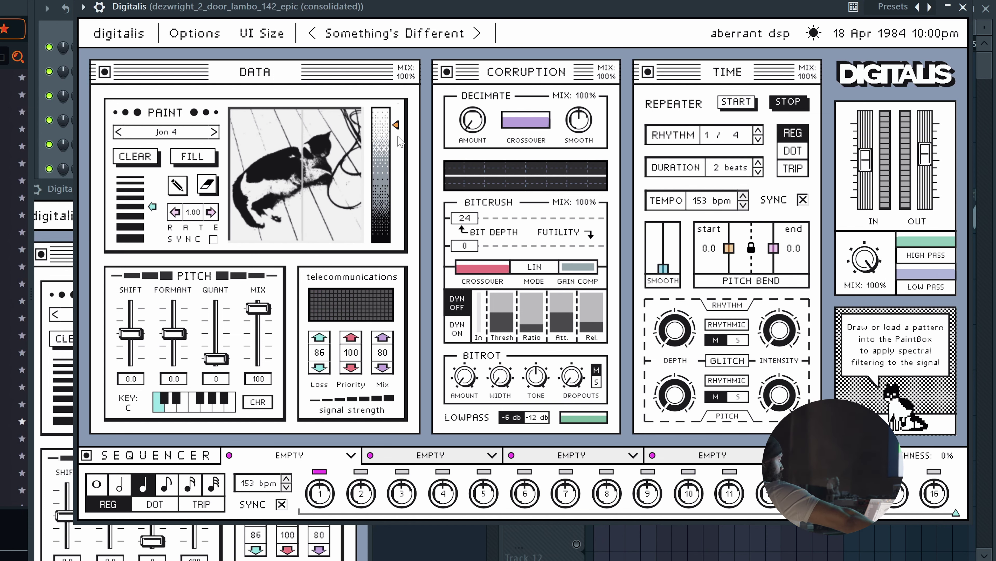
left_click_drag(397, 129, 405, 105)
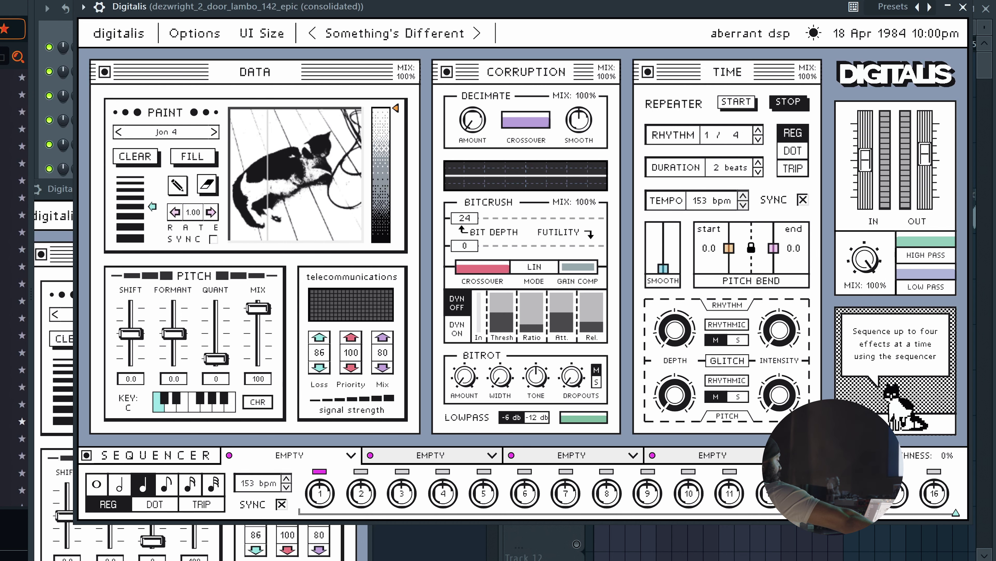
left_click(955, 5)
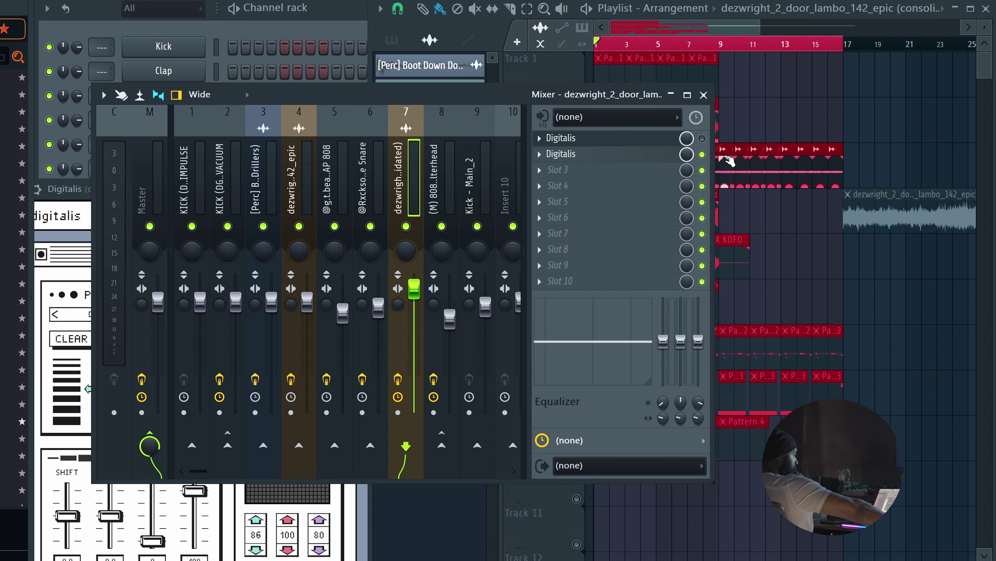
Step: Check the second Digitalis on insert 7, whose PaintBox holds the blank Default preset
left_click(56, 205)
left_click(102, 314)
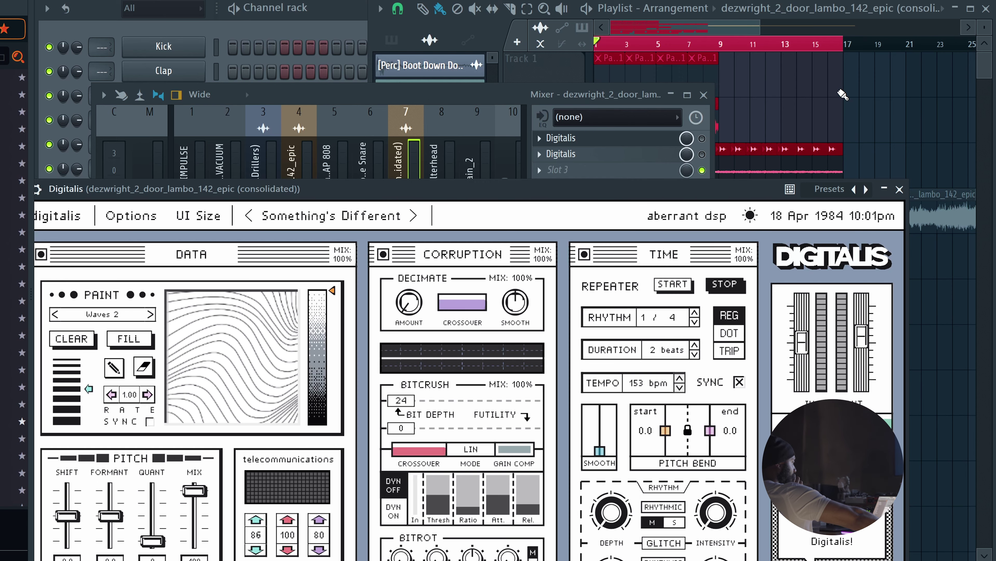
left_click(900, 189)
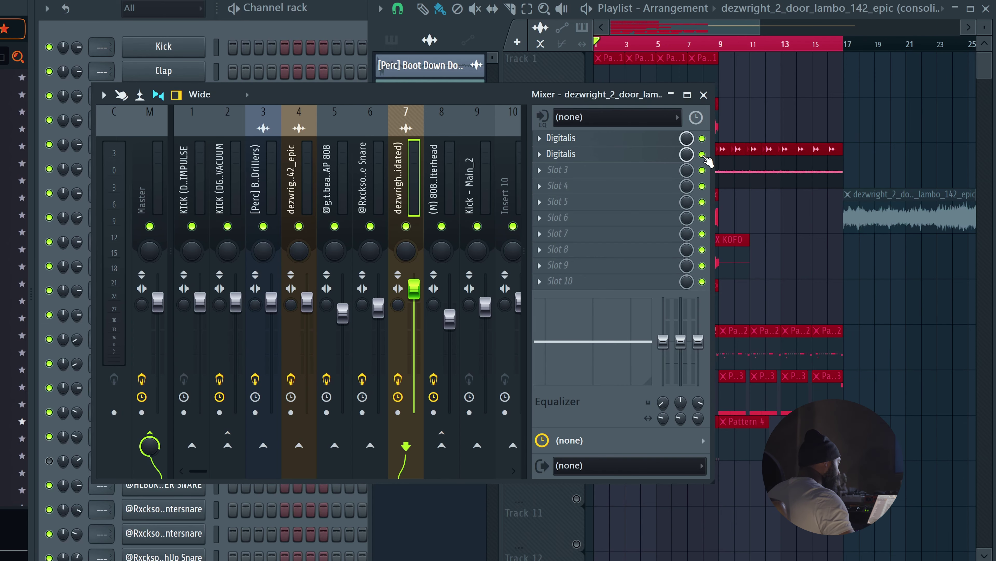
Step: Start playback, close the Digitalis window, and return to the Playlist
key("space")
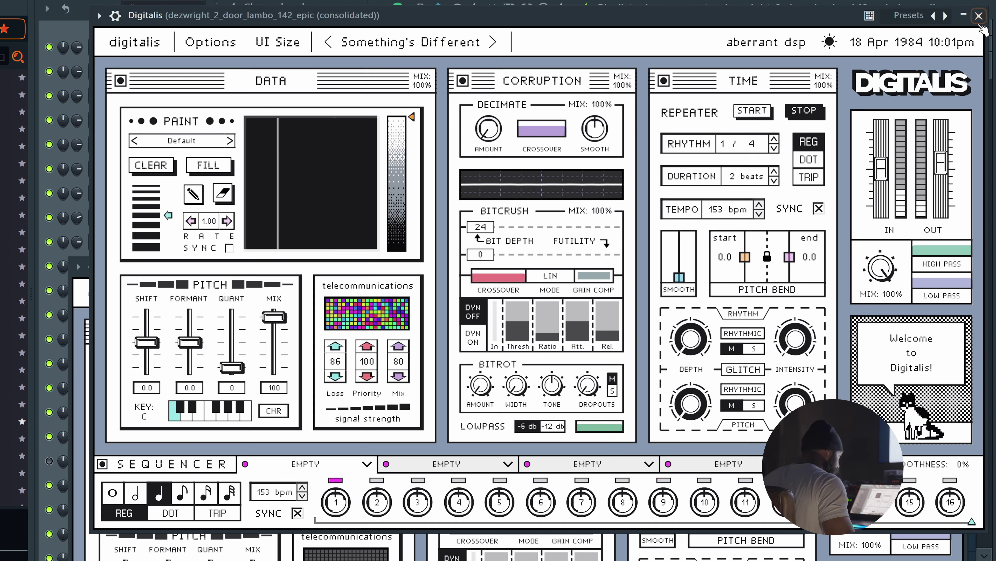
left_click(969, 13)
left_click(970, 14)
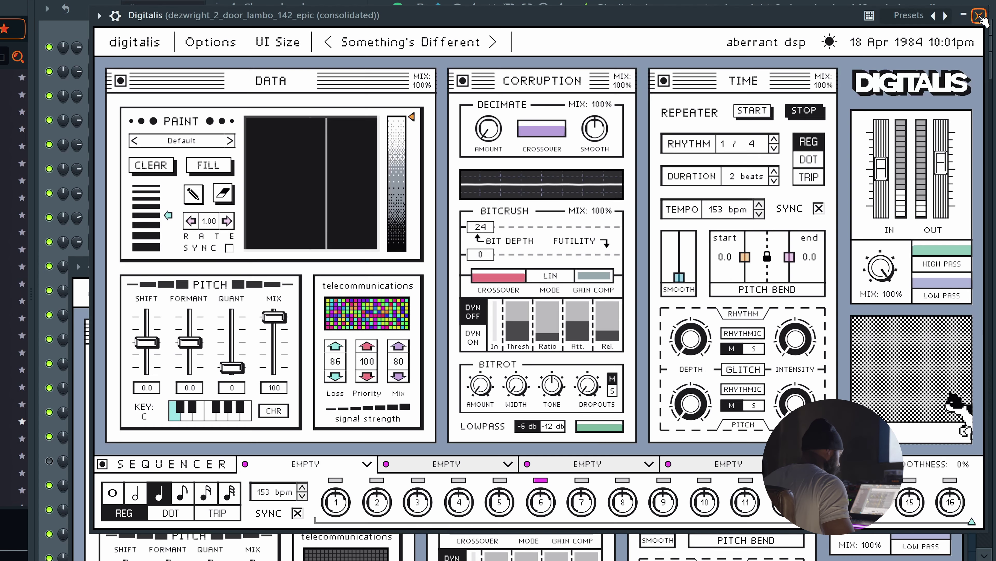
left_click(978, 15)
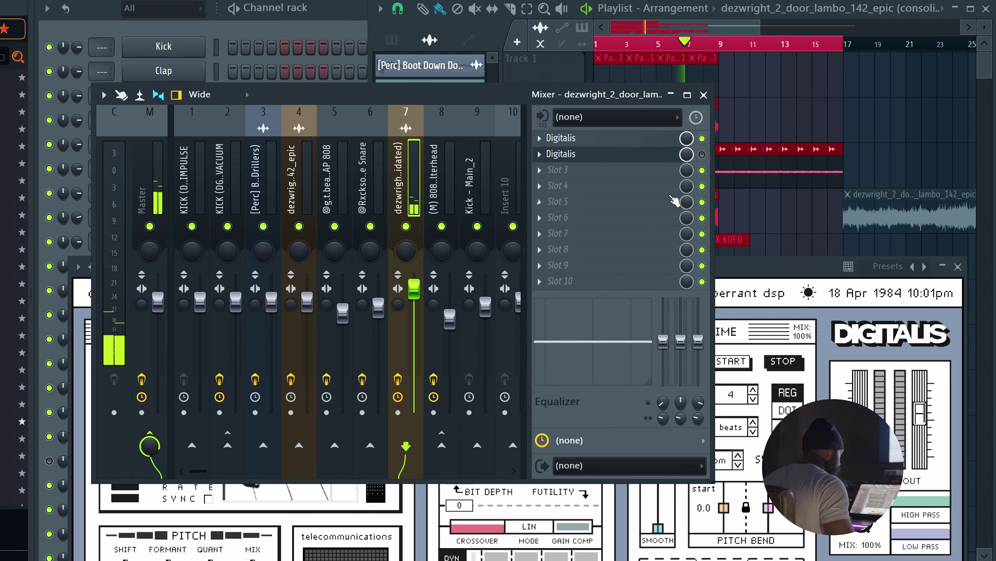
left_click(701, 42)
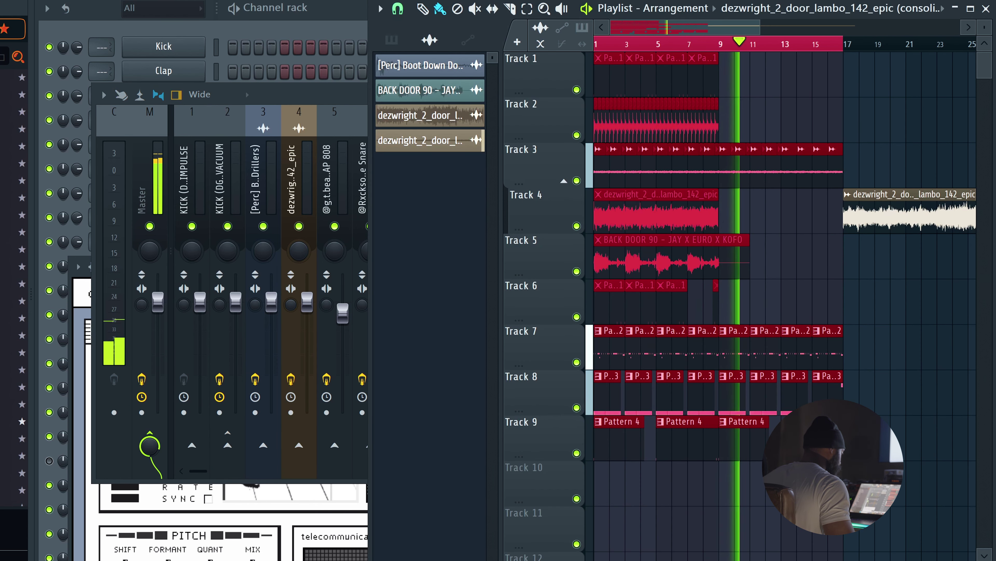
Step: Deselect all clips, trim Track 9's first Pattern 4 clip, and slide the next one against it
key("ctrl+d")
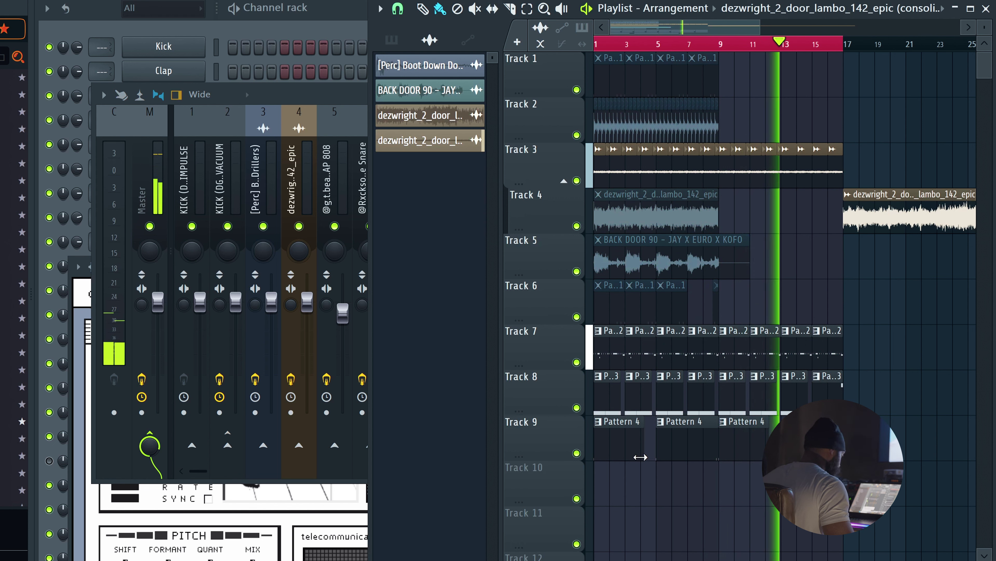
left_click_drag(635, 442, 622, 437)
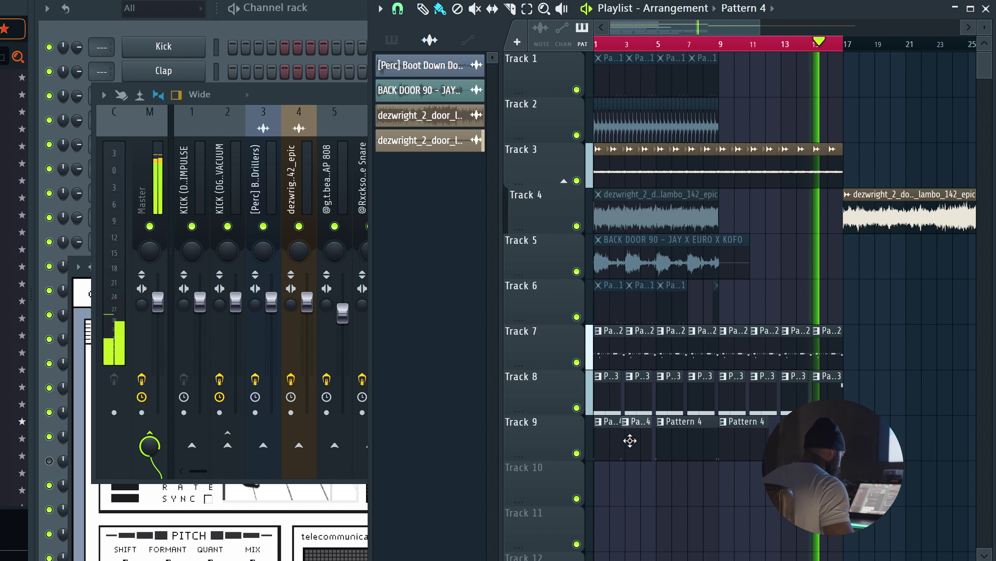
left_click_drag(637, 440, 630, 440)
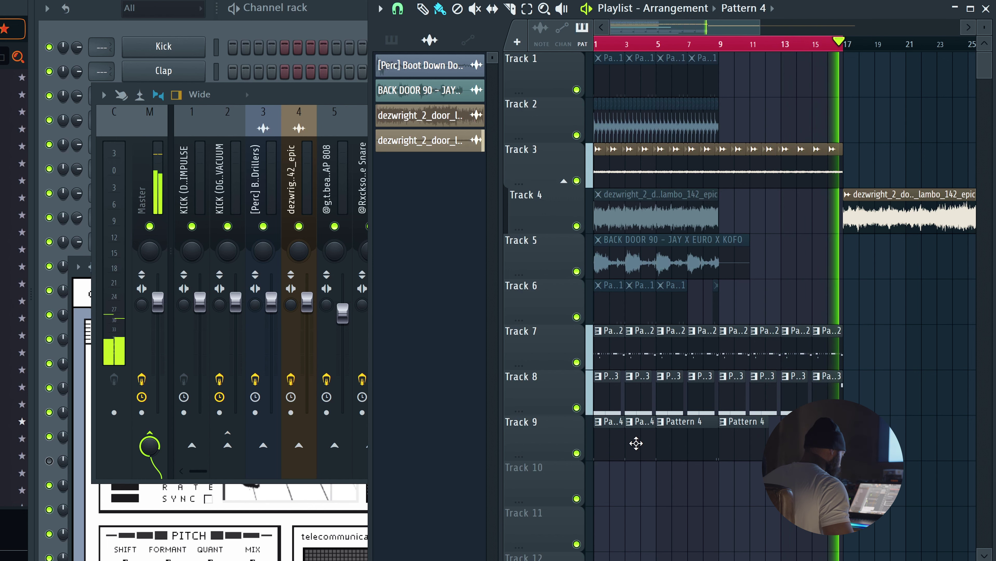